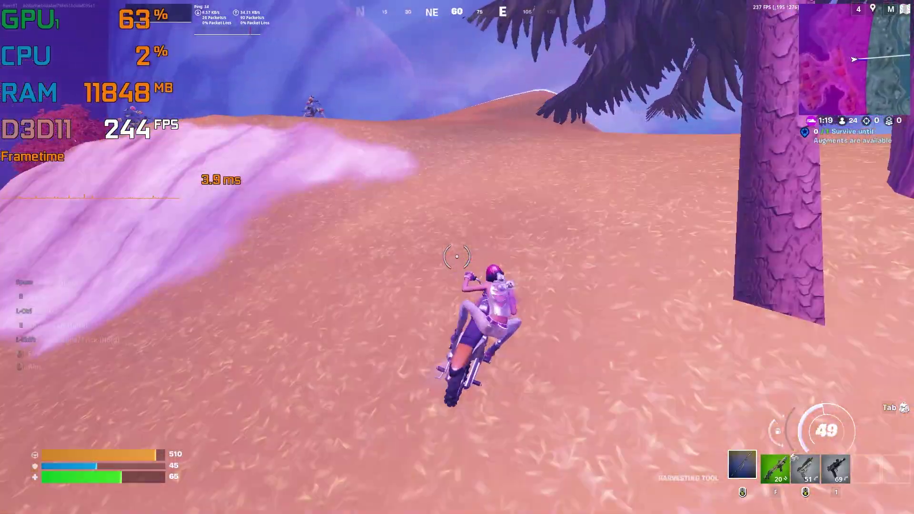
# Step: Swap the two secondary weapons' loadout slots in the Fortnite inventory
pyautogui.press('Tab')
pyautogui.moveTo(724, 364); pyautogui.dragTo(674, 364)
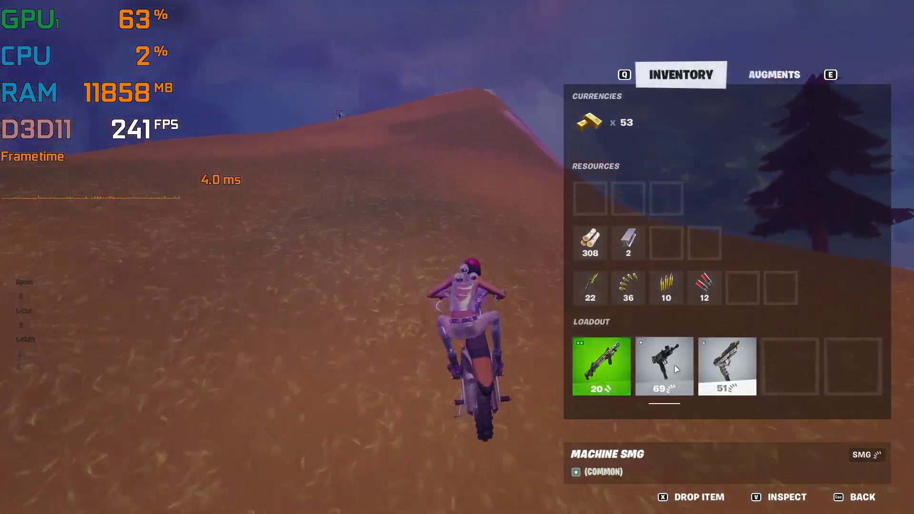
pyautogui.press('Tab')
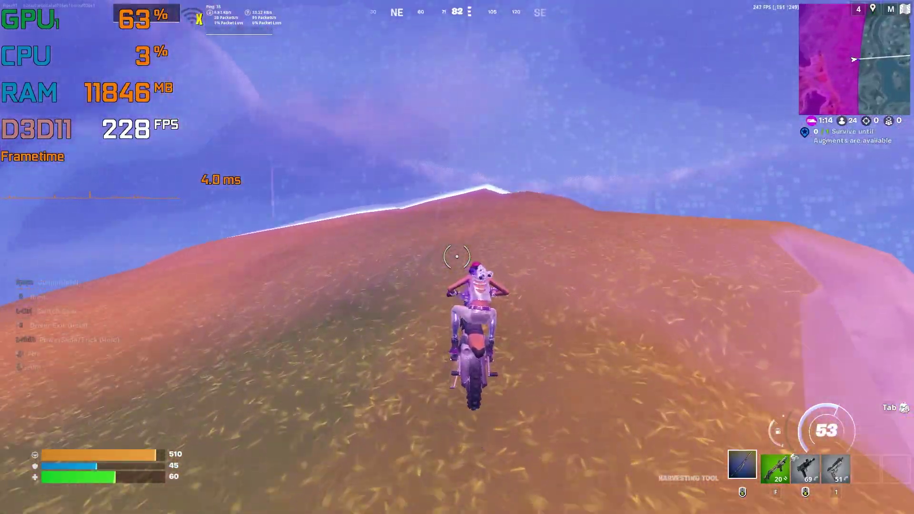
# Step: Leave the match for the desktop and move the Optimizer file icon to the desktop centre
pyautogui.press('shift')
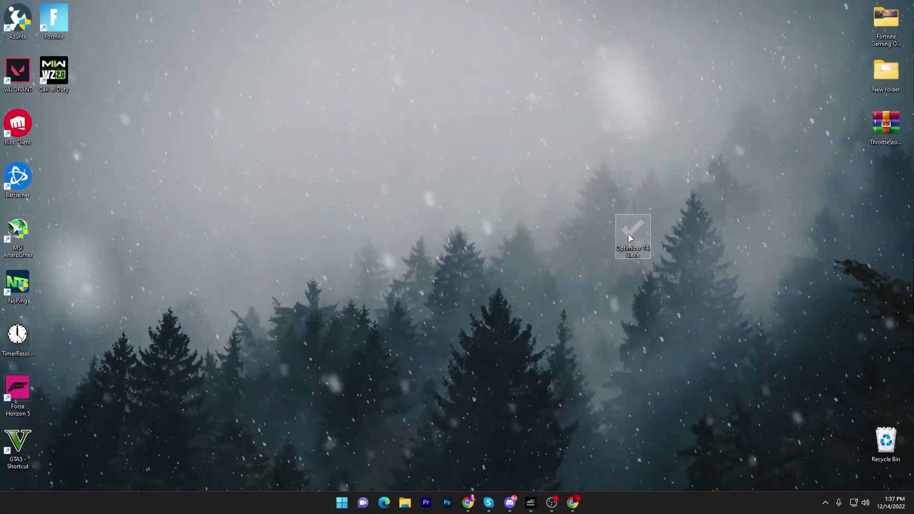
pyautogui.moveTo(627, 233); pyautogui.dragTo(415, 183)
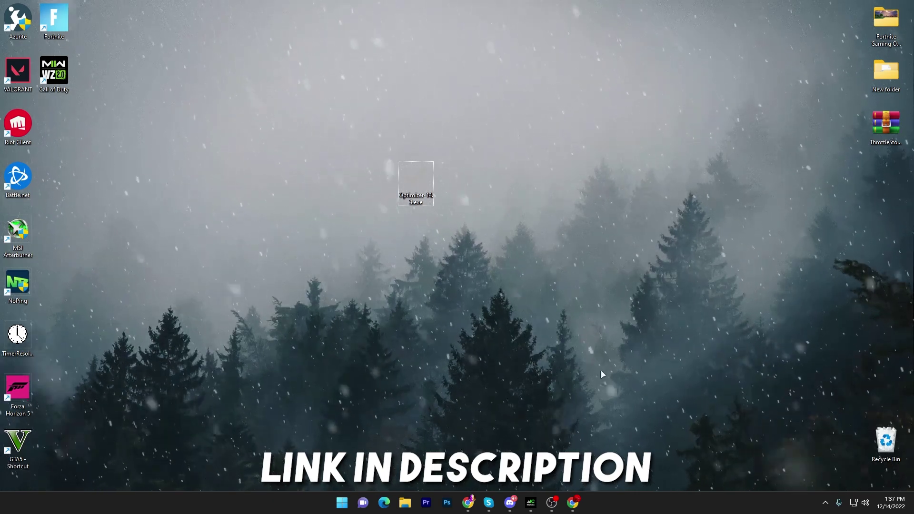
# Step: Open the 'Get 240 FPS' Chapter 3 Packs post and follow its DOWNLOAD link to the Optimizer-14.3.exe MediaFire page
pyautogui.click(579, 508)
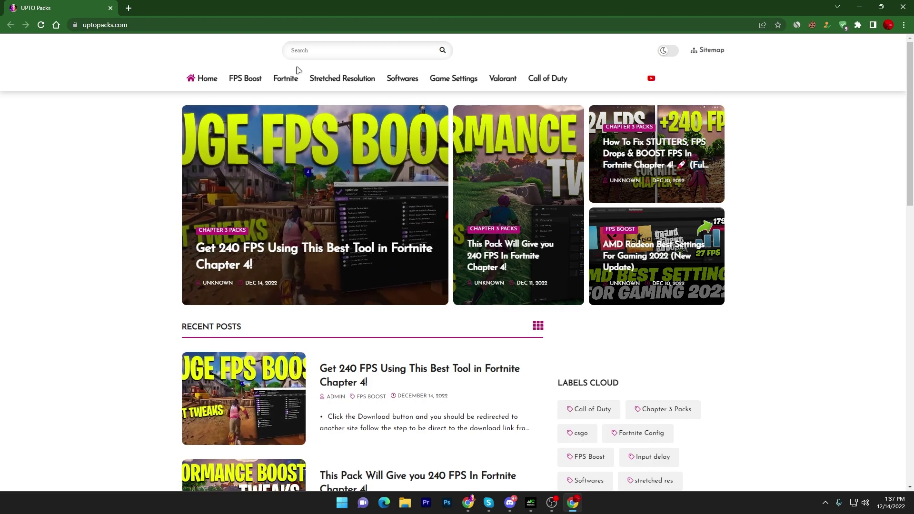
pyautogui.click(279, 82)
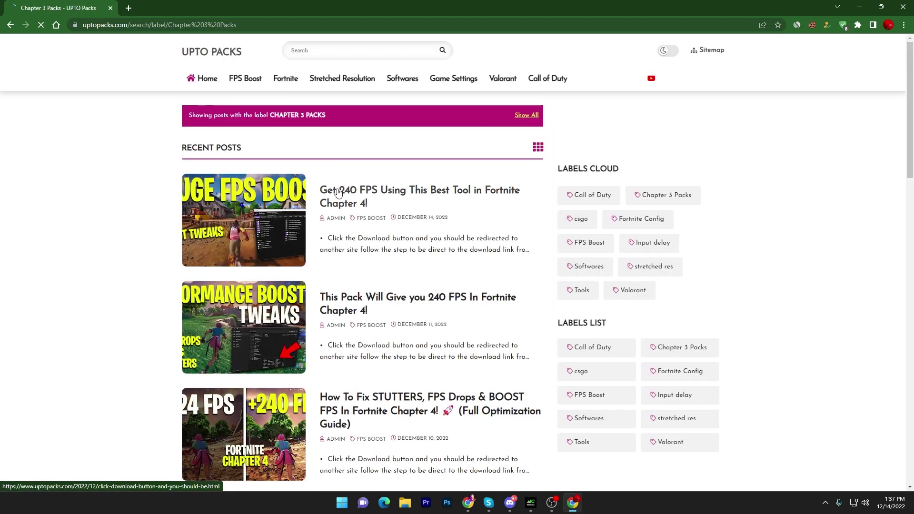
pyautogui.click(255, 212)
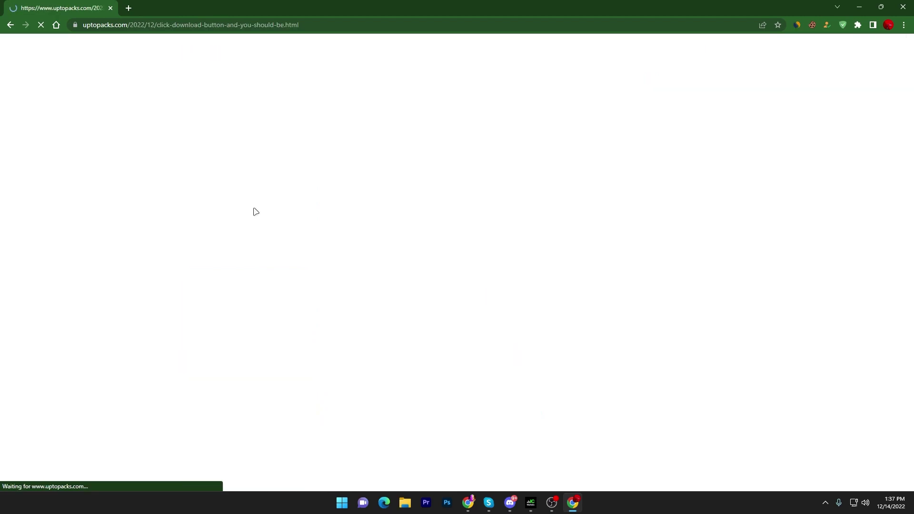
pyautogui.scroll(-3, 370, 279)
pyautogui.scroll(-4, 370, 278)
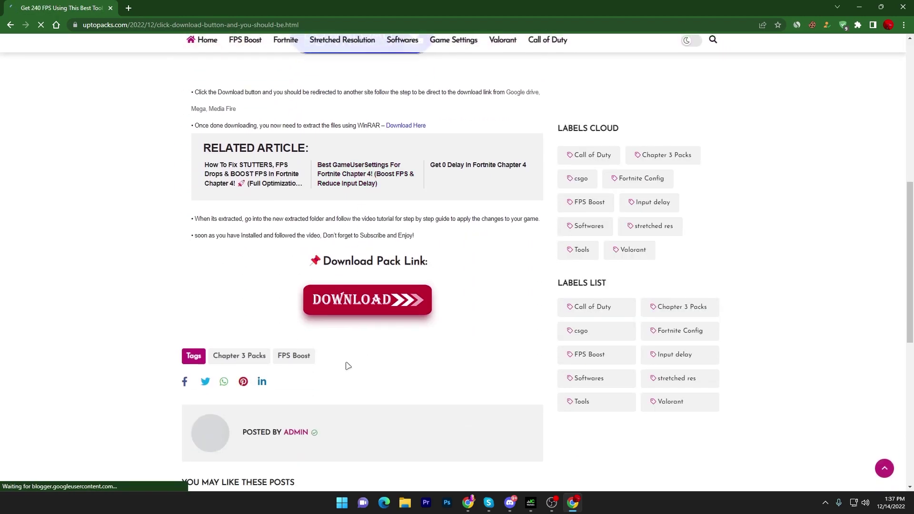
pyautogui.click(376, 307)
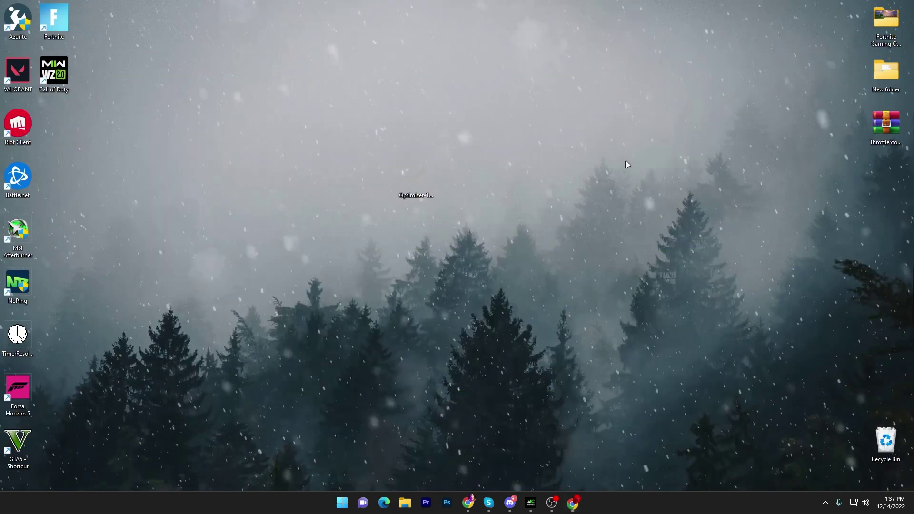
# Step: Place the downloaded Optimizer-14.3.exe icon on the desktop and run it
pyautogui.moveTo(413, 179); pyautogui.dragTo(505, 196)
pyautogui.doubleClick(524, 177)
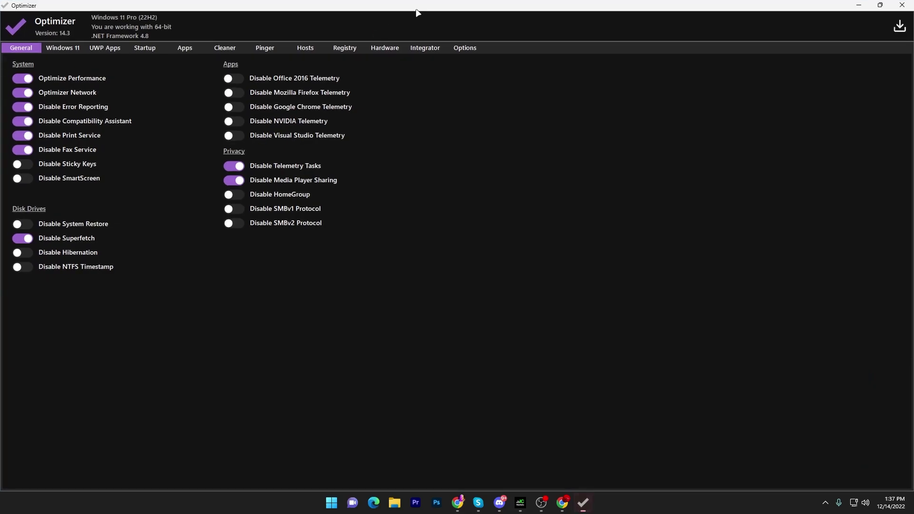
# Step: Restore and then maximise the Optimizer window on its General tab
pyautogui.doubleClick(418, 13)
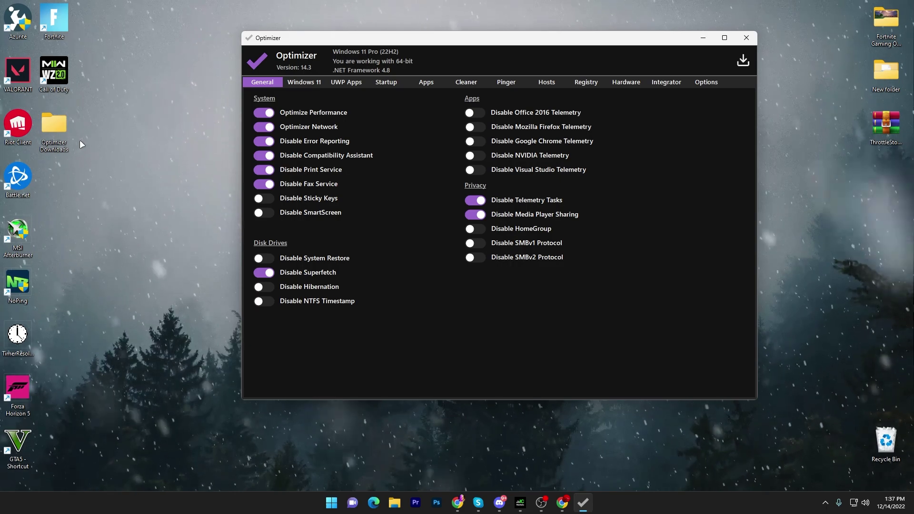
pyautogui.doubleClick(421, 42)
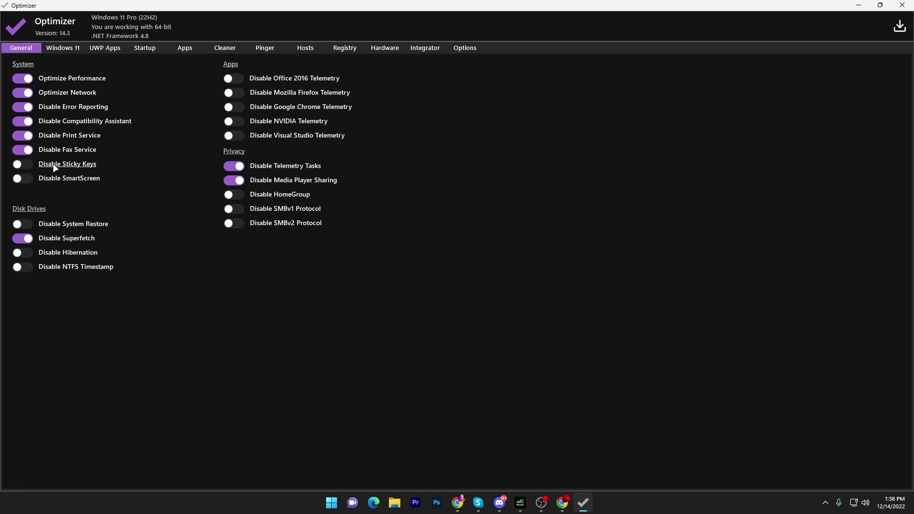
# Step: Turn on Disable Sticky Keys and Disable Hibernation, then view the Windows 11 tweaks
pyautogui.click(22, 163)
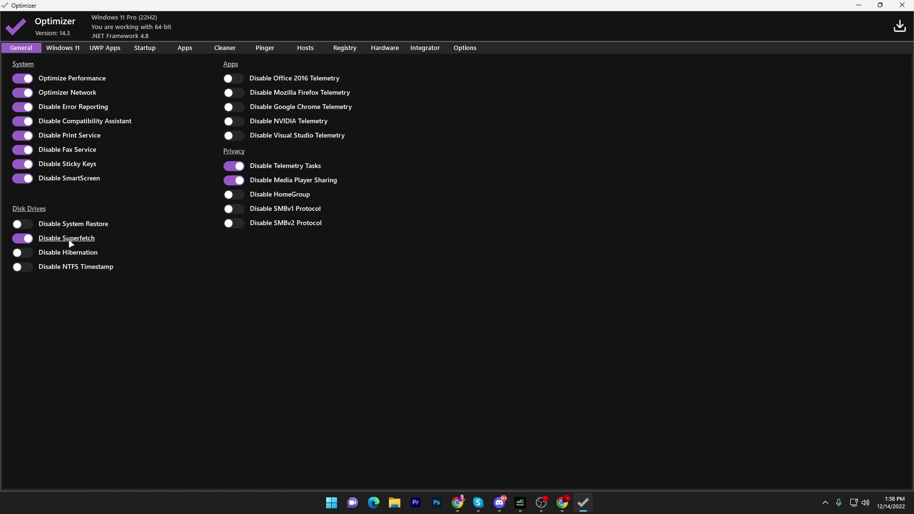
pyautogui.click(24, 253)
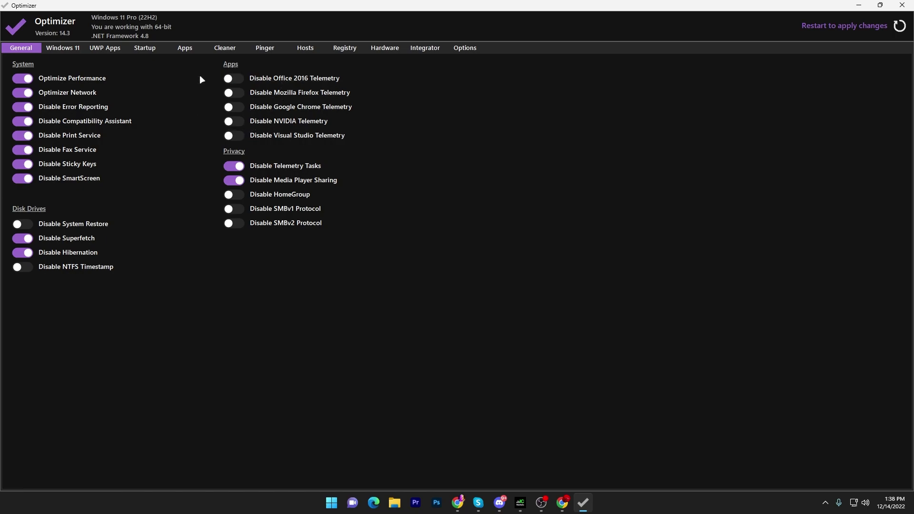
pyautogui.click(62, 51)
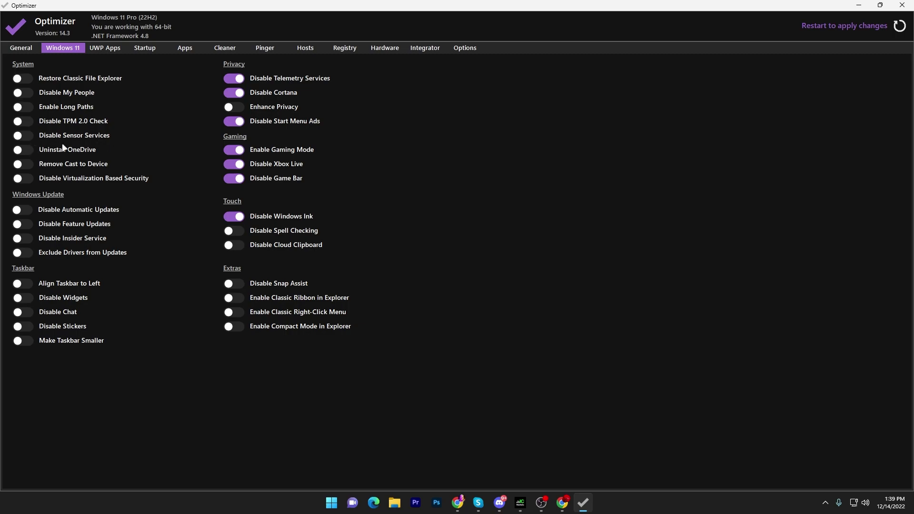
# Step: Turn on Uninstall OneDrive (confirmed), Disable Automatic Updates, Disable Spell Checking and Disable Cloud Clipboard
pyautogui.click(24, 151)
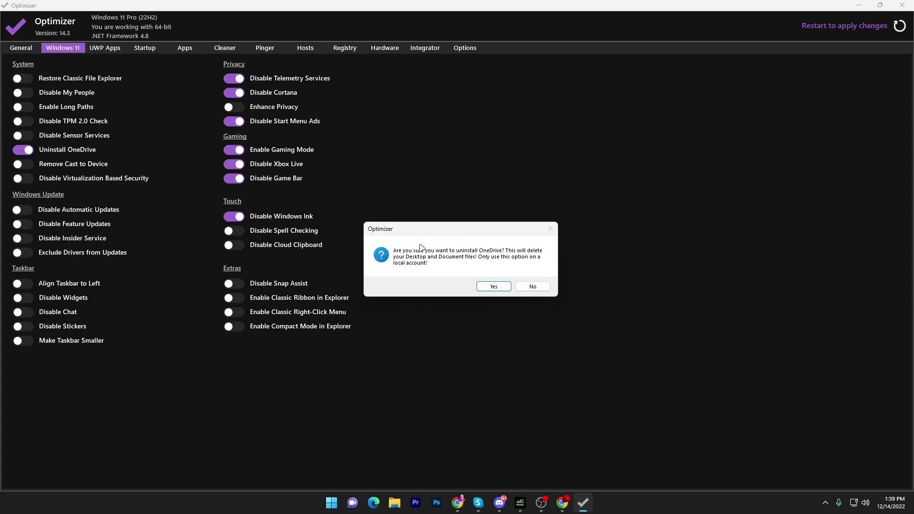
pyautogui.click(492, 286)
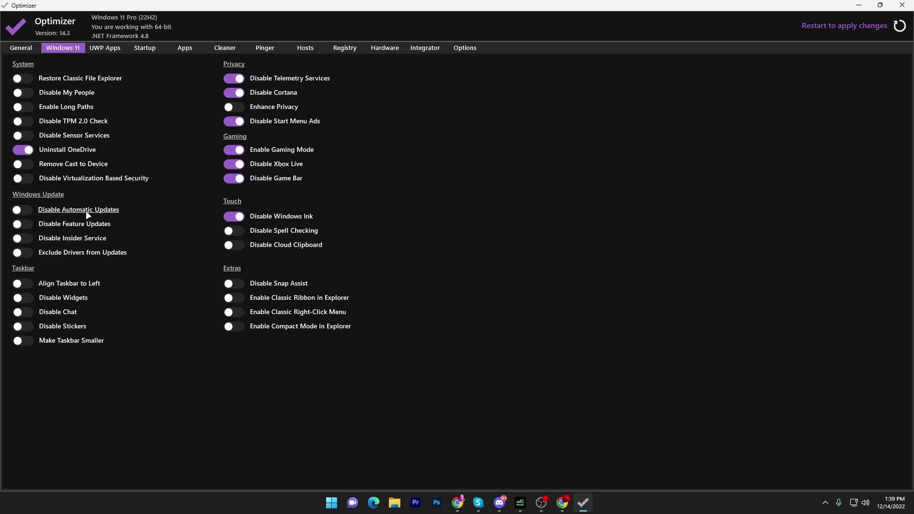
pyautogui.click(21, 210)
pyautogui.click(232, 232)
pyautogui.click(231, 246)
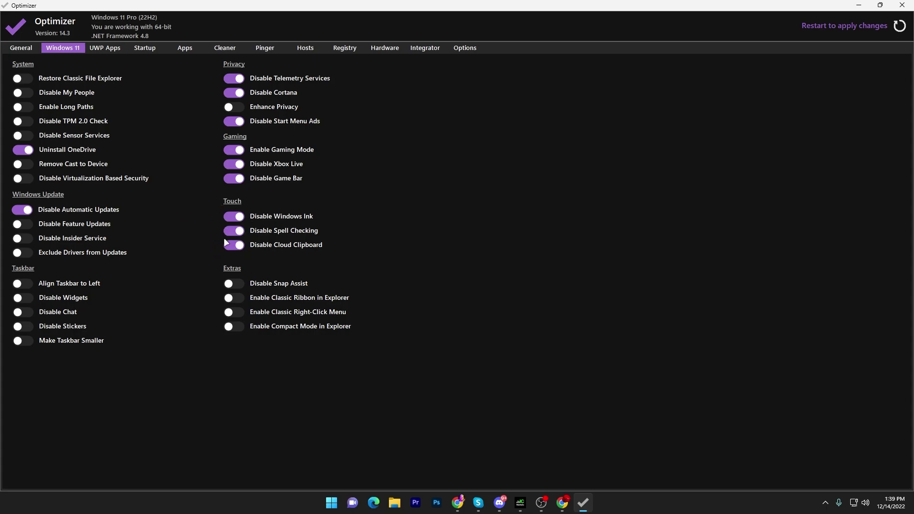
pyautogui.click(107, 49)
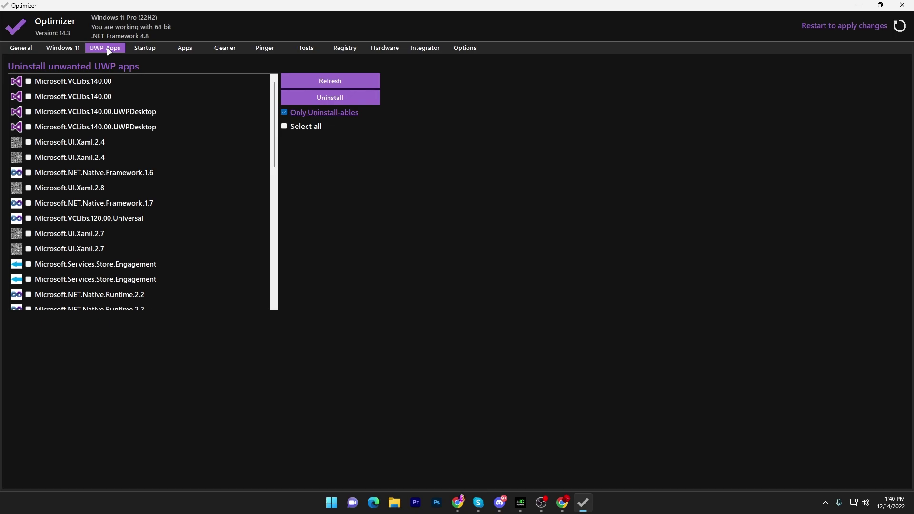
# Step: Scroll through the UWP apps list, then review the Startup items and the Apps download page
pyautogui.scroll(-10, 90, 190)
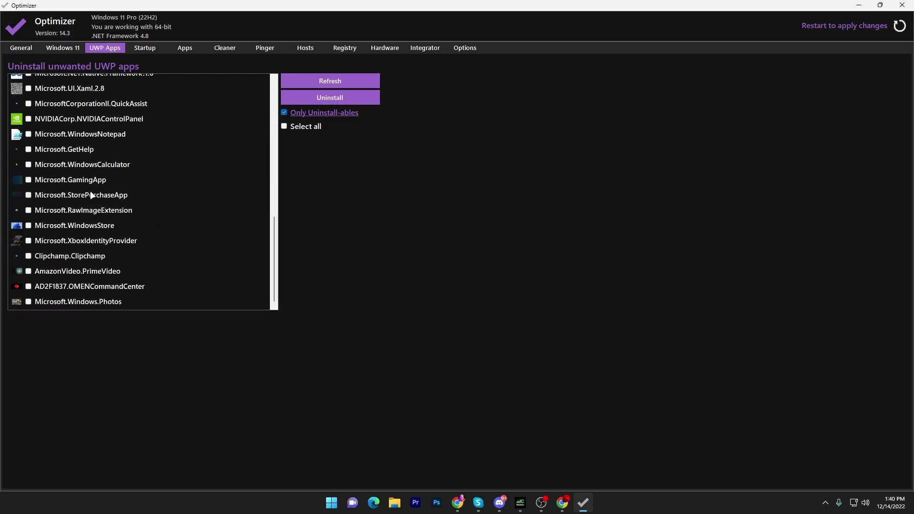
pyautogui.scroll(15, 90, 191)
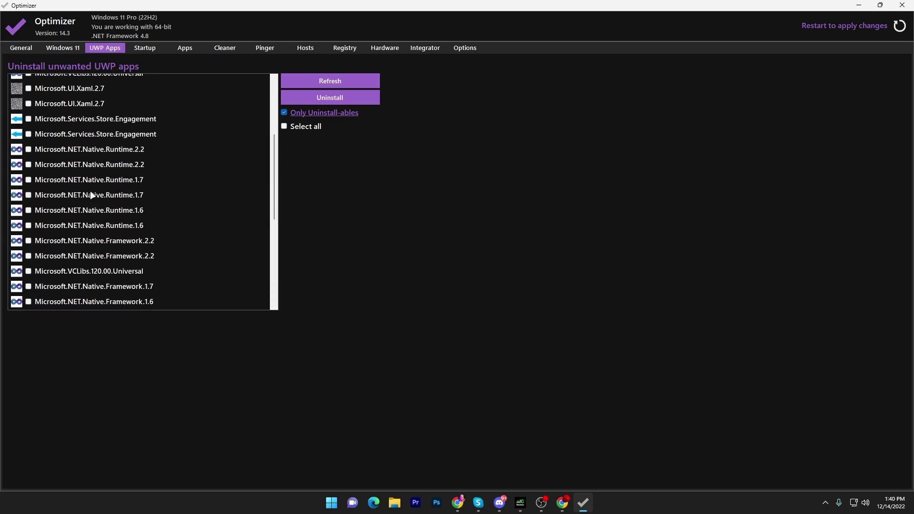
pyautogui.scroll(-5, 92, 194)
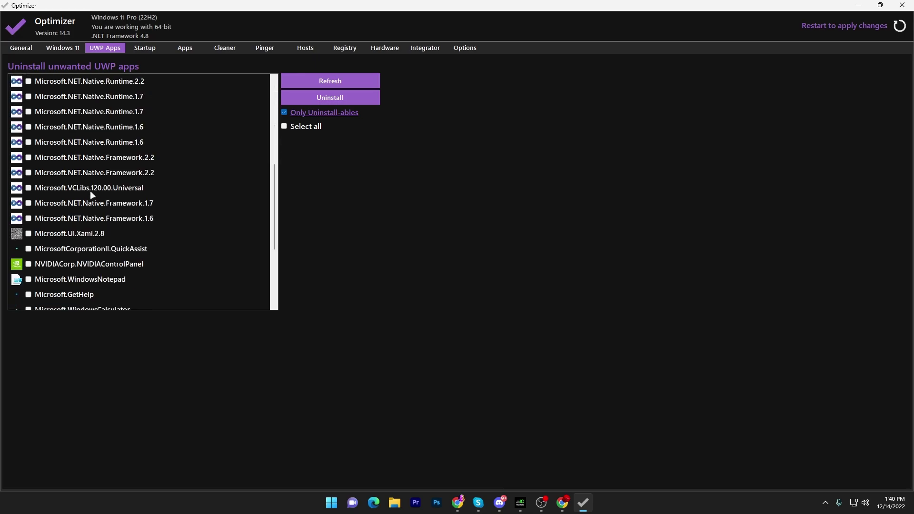
pyautogui.scroll(-3, 47, 141)
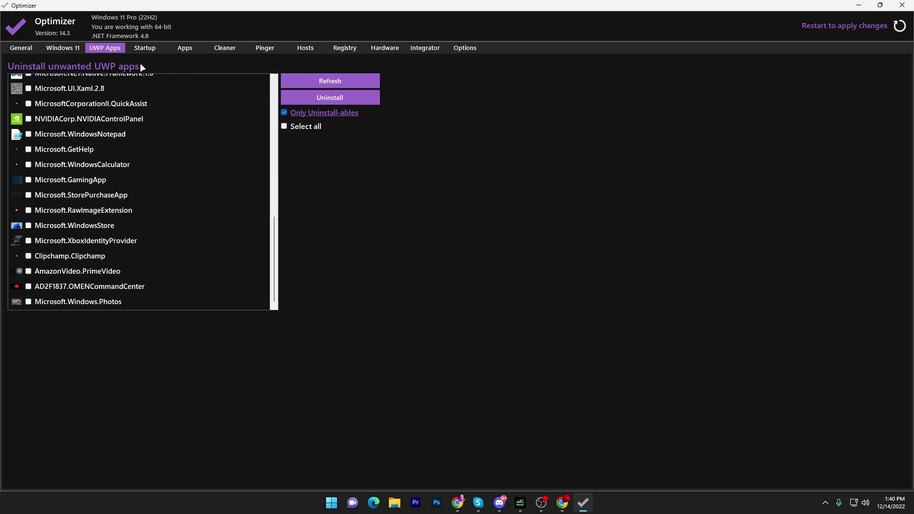
pyautogui.click(143, 49)
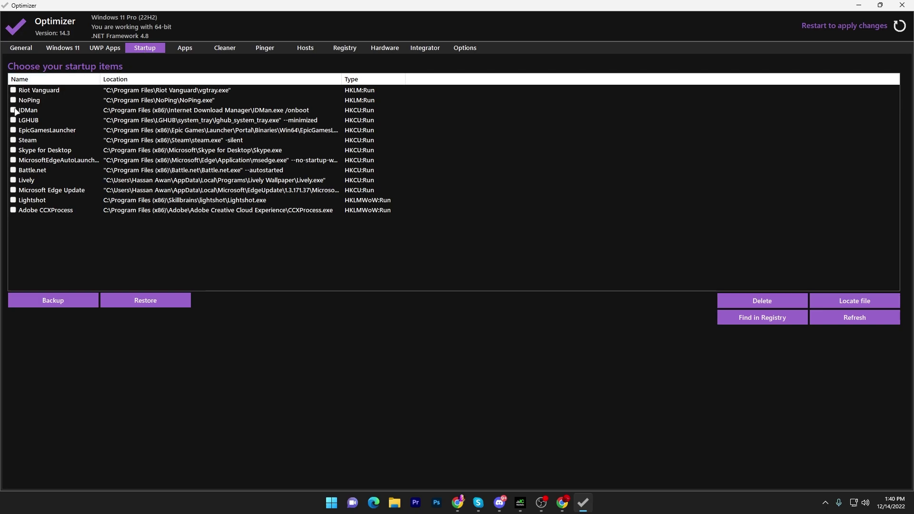
pyautogui.click(189, 49)
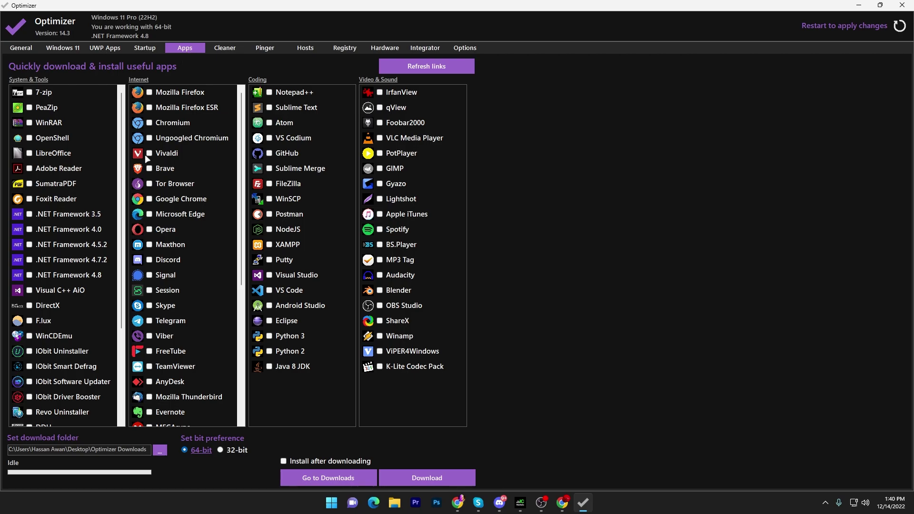
# Step: Clean Windows temporary files and error reports and empty the Recycle Bin from the Cleaner tab
pyautogui.click(227, 49)
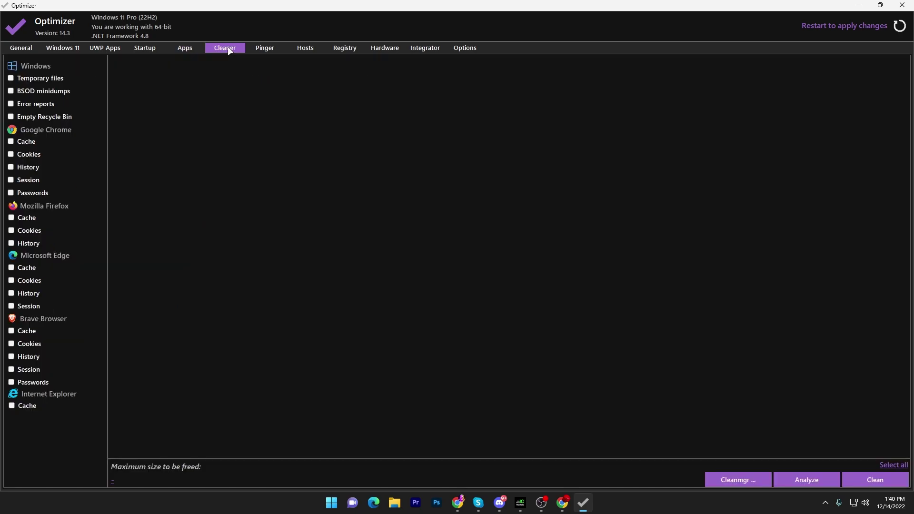
pyautogui.click(10, 78)
pyautogui.click(11, 104)
pyautogui.click(11, 116)
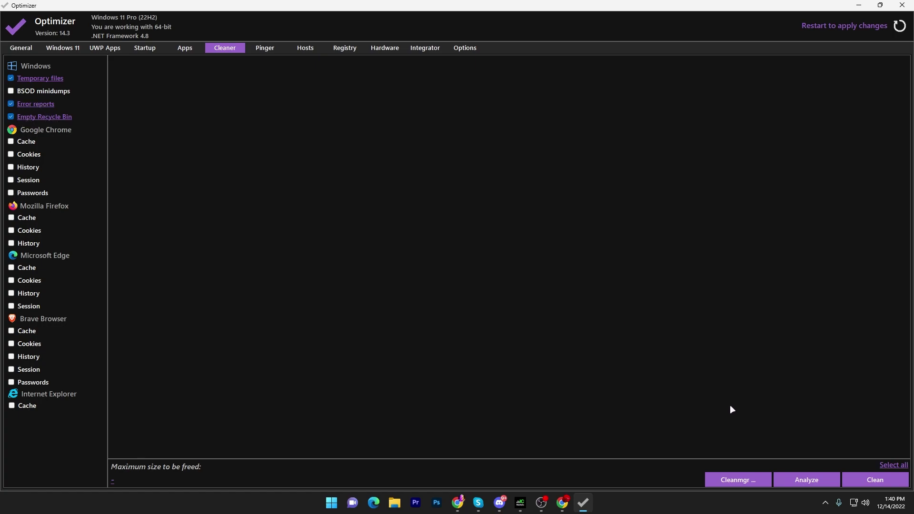
pyautogui.click(879, 477)
# Step: Tick Enable all on the Registry tab and apply all eight common registry fixes
pyautogui.click(265, 48)
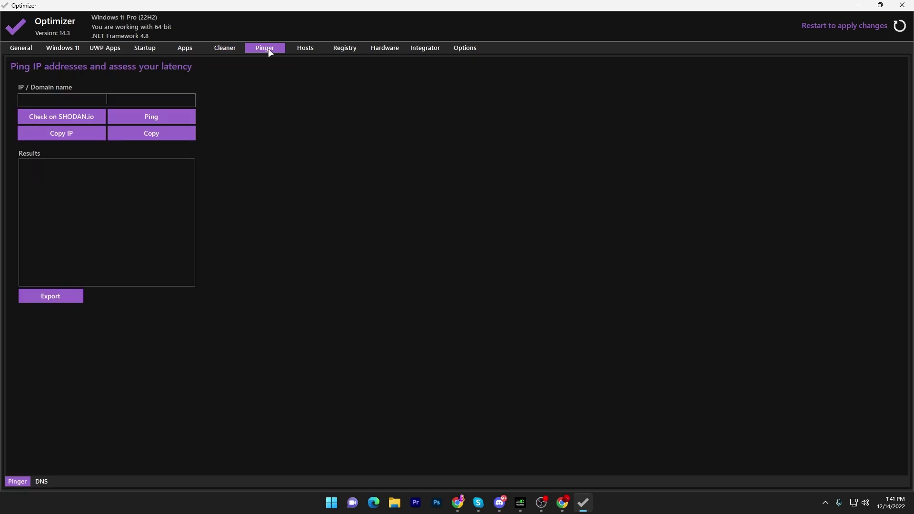
pyautogui.click(305, 49)
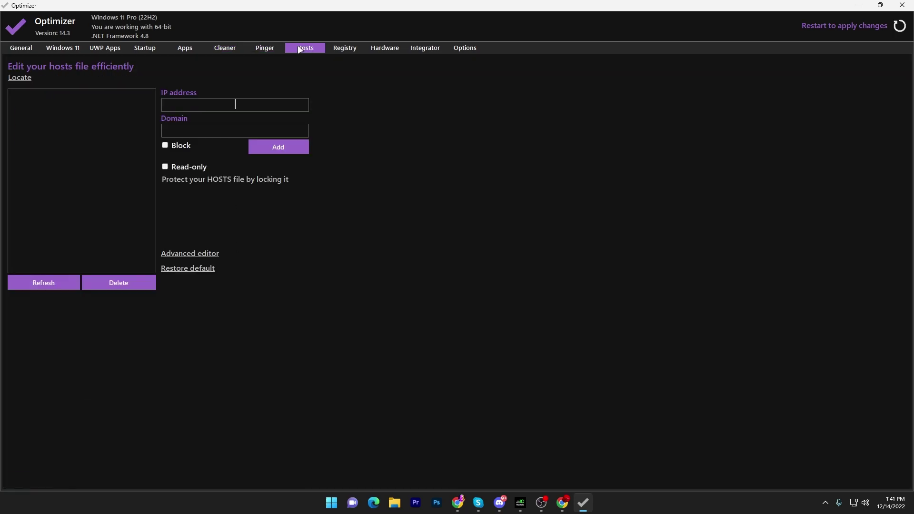
pyautogui.click(340, 49)
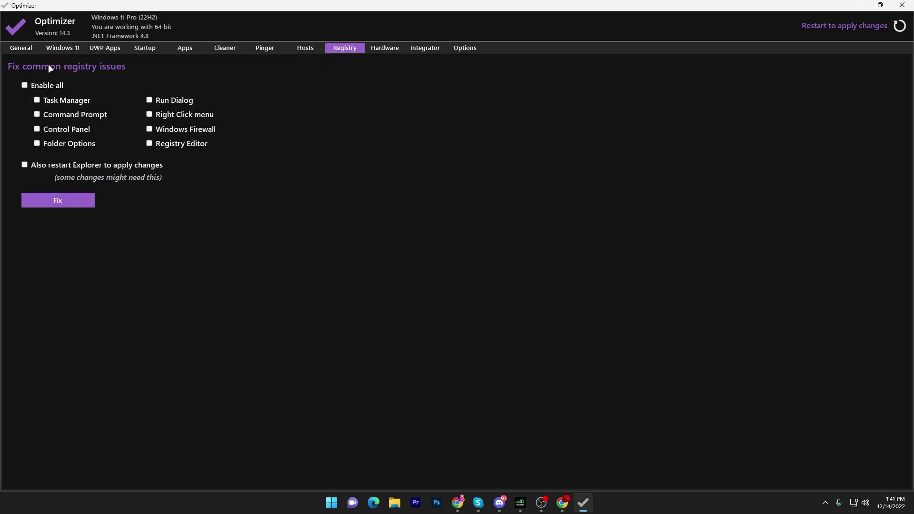
pyautogui.click(25, 84)
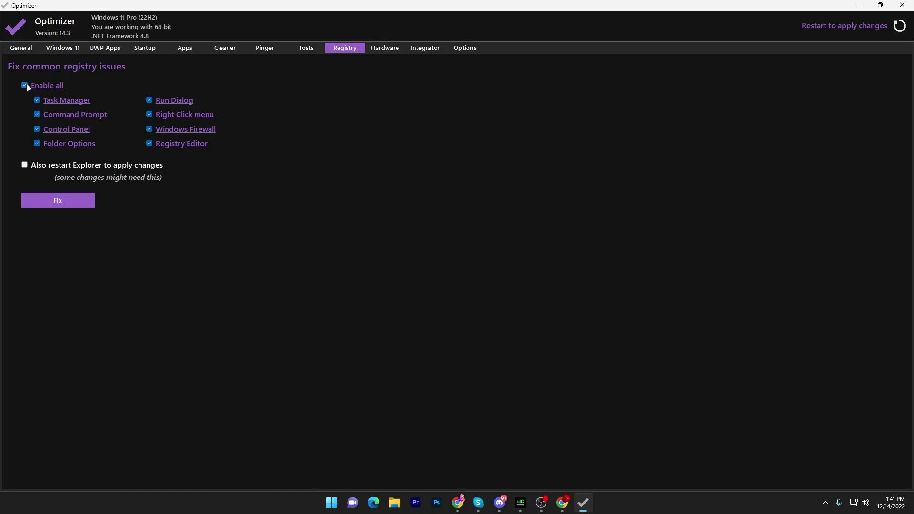
pyautogui.click(57, 200)
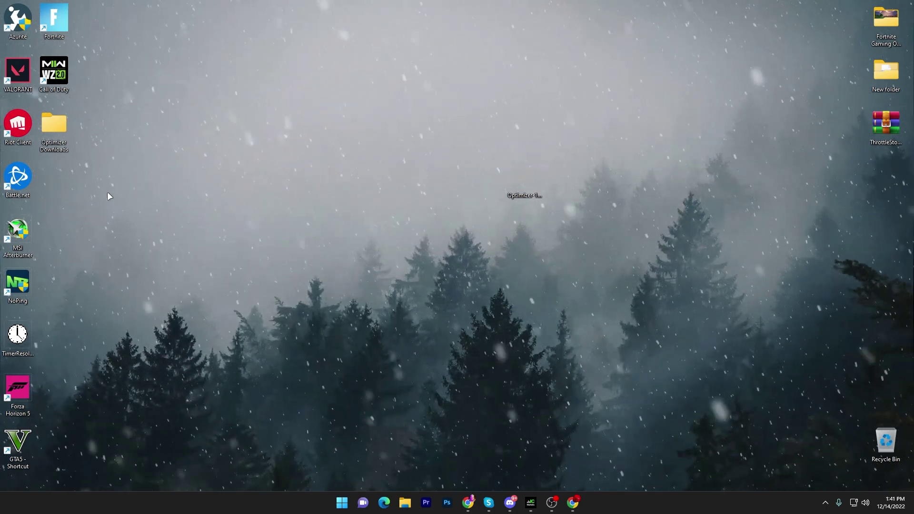
# Step: Browse to C:\Program Files\Epic Games\Fortnite\FortniteGame\Binaries\Win64 and scroll to FortniteClient-Win64-Shipping.exe
pyautogui.click(405, 502)
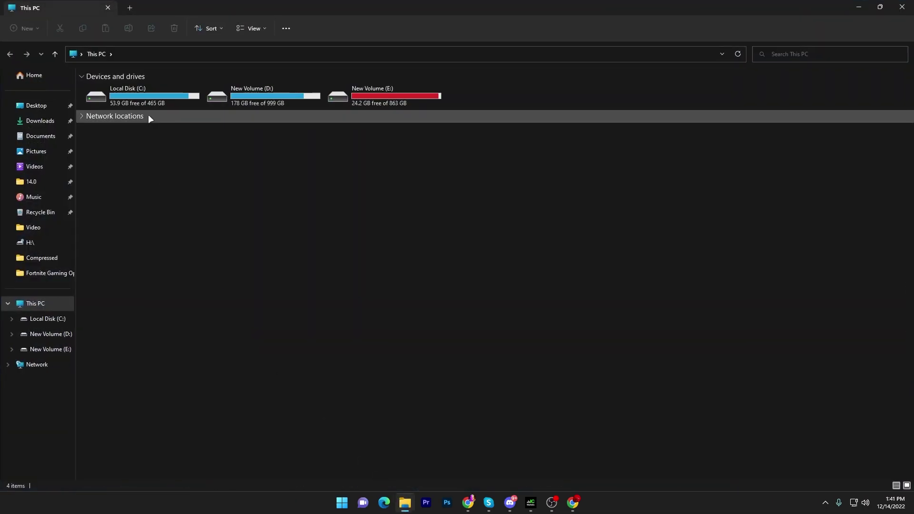
pyautogui.doubleClick(147, 96)
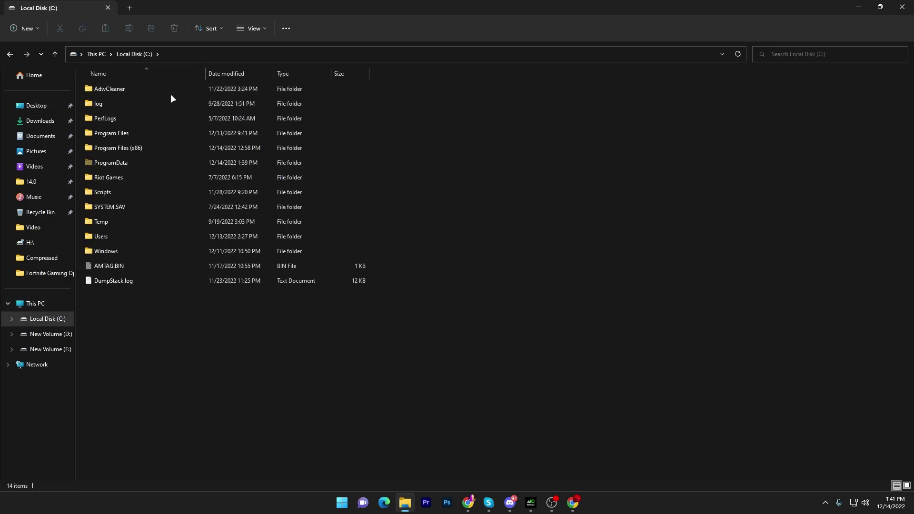
pyautogui.doubleClick(101, 132)
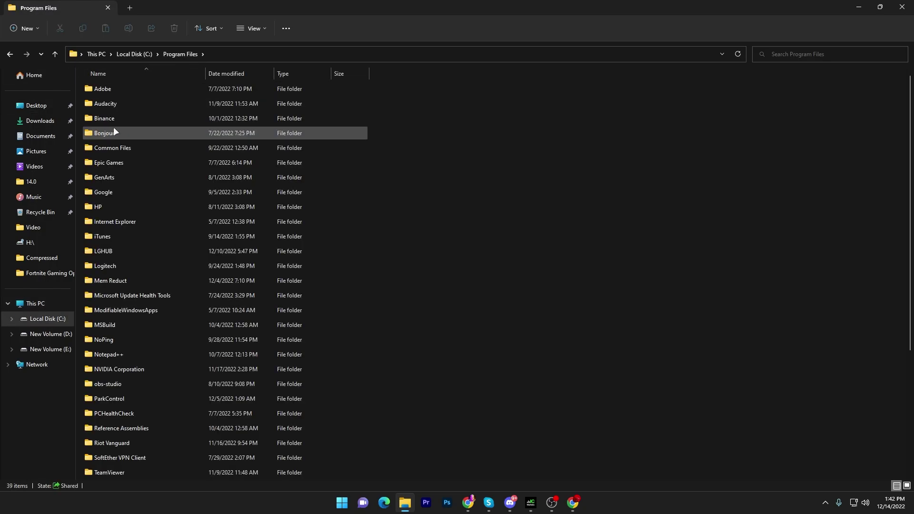
pyautogui.doubleClick(108, 162)
pyautogui.doubleClick(113, 91)
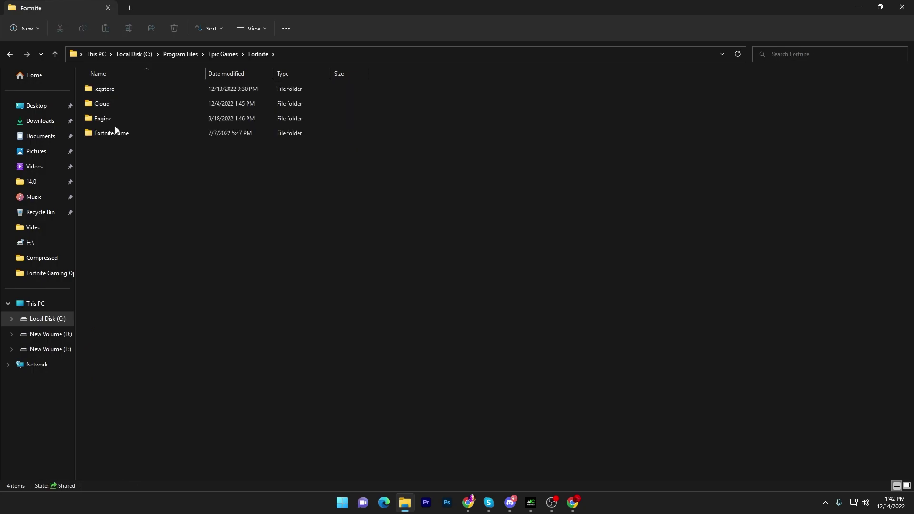
pyautogui.doubleClick(114, 132)
pyautogui.doubleClick(109, 89)
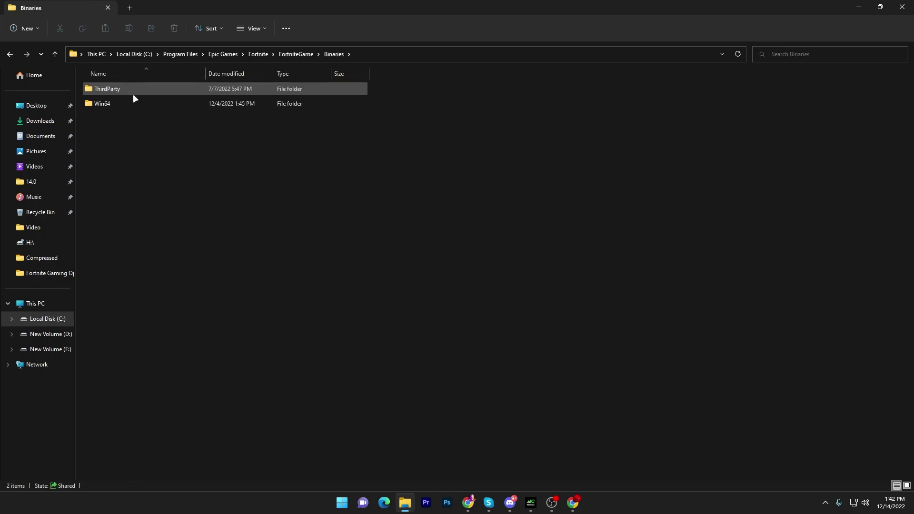
pyautogui.doubleClick(110, 101)
pyautogui.scroll(-2, 158, 219)
pyautogui.scroll(-13, 157, 219)
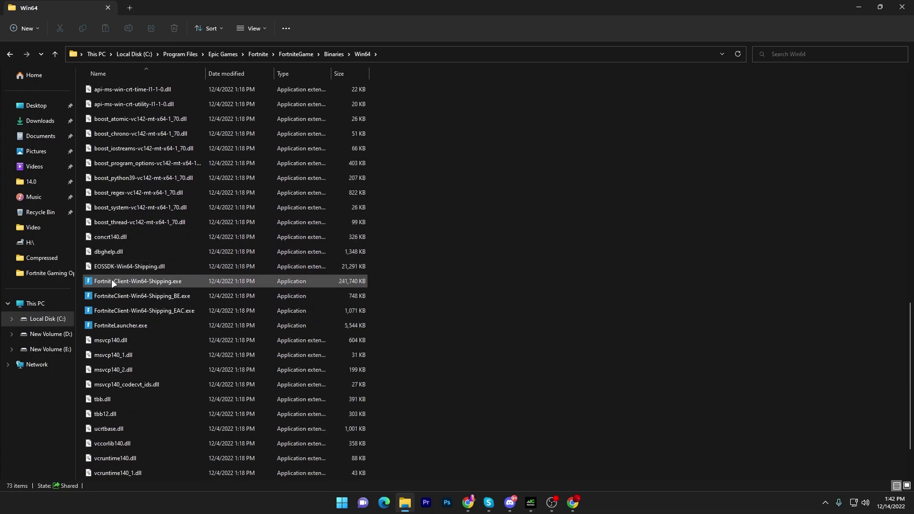
# Step: For FortniteClient-Win64-Shipping.exe, disable fullscreen optimizations and set the high DPI override to Application
pyautogui.rightClick(143, 277)
pyautogui.click(190, 267)
pyautogui.click(230, 248)
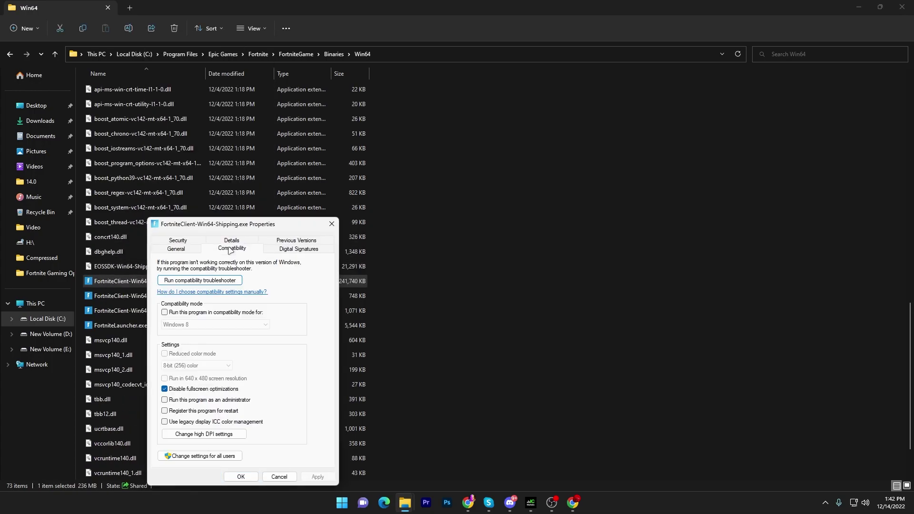
pyautogui.moveTo(234, 225); pyautogui.dragTo(423, 158)
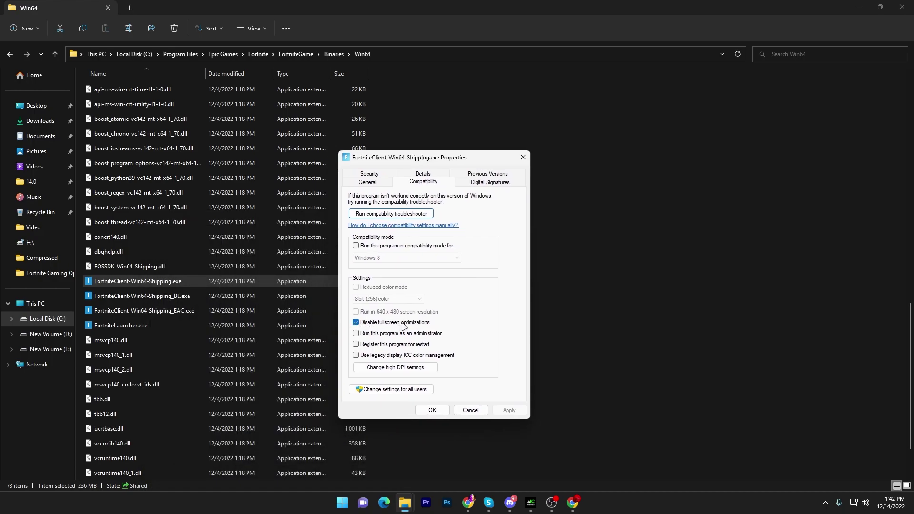
pyautogui.click(385, 368)
pyautogui.click(383, 341)
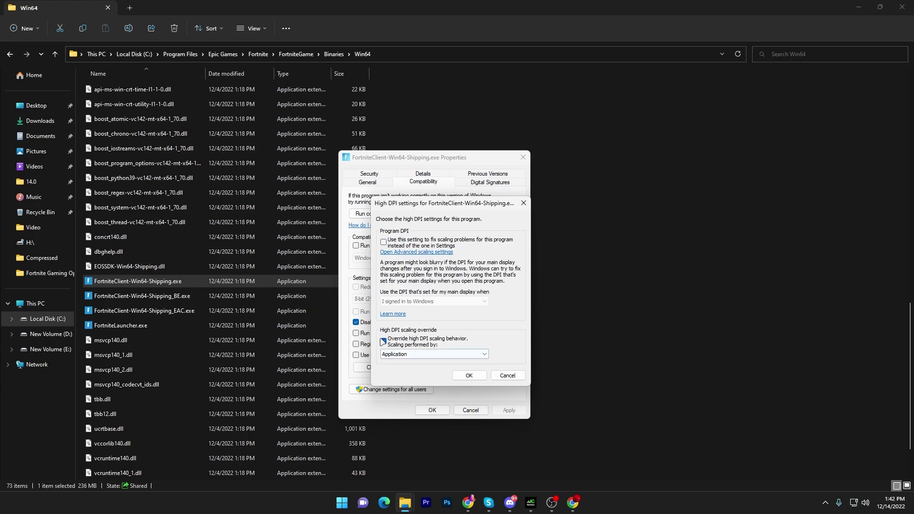
pyautogui.click(384, 341)
pyautogui.click(469, 376)
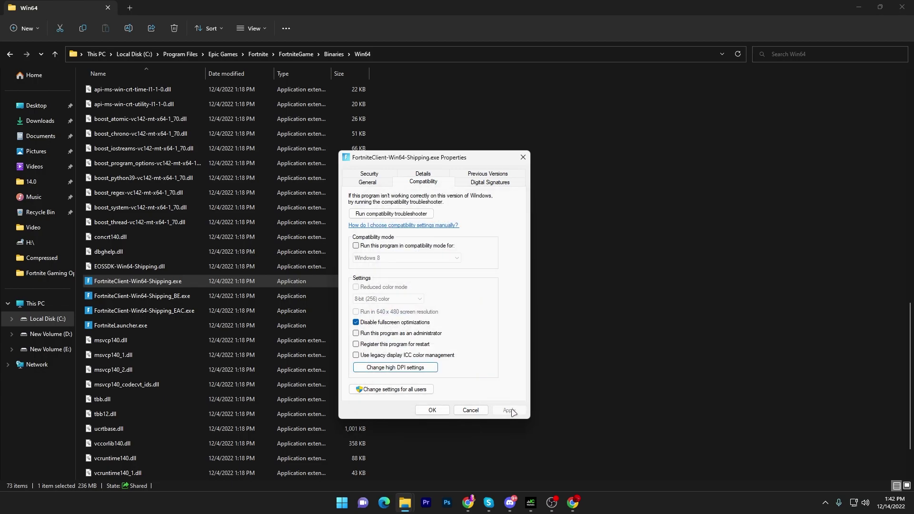
pyautogui.click(432, 409)
pyautogui.moveTo(386, 276); pyautogui.dragTo(295, 321)
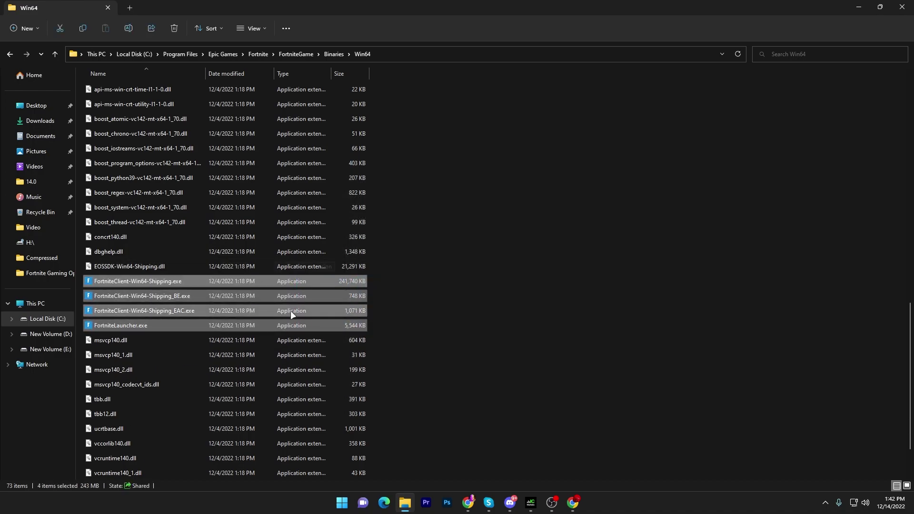
# Step: Go to the top of the Win64 folder and open the BattlEye subfolder
pyautogui.scroll(15, 253, 296)
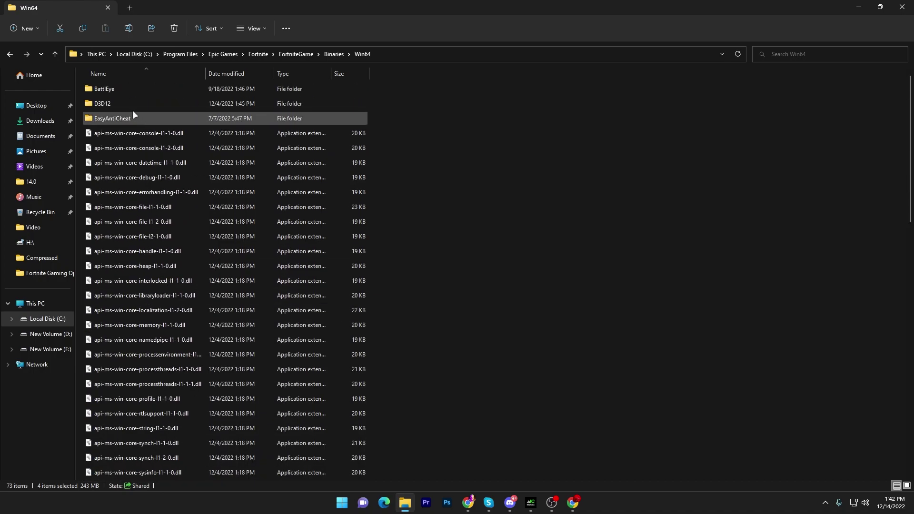
pyautogui.doubleClick(119, 89)
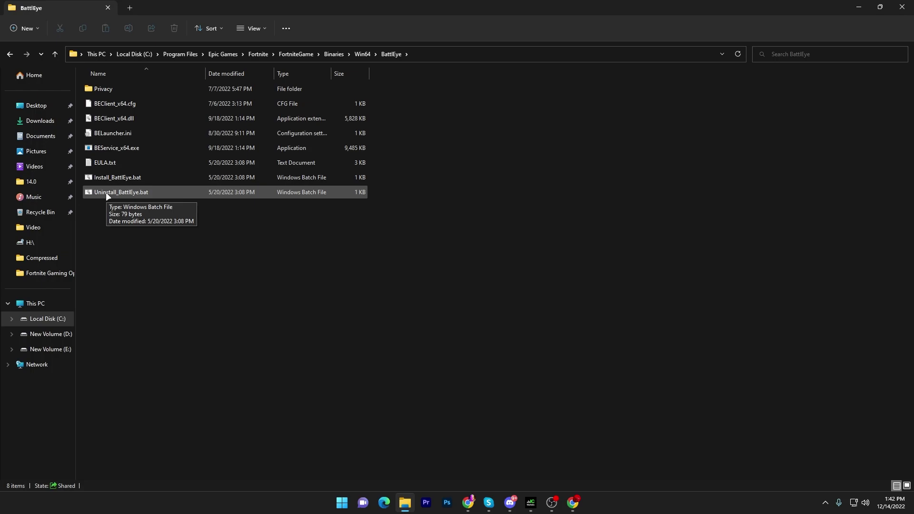
# Step: Run Uninstall_BattlEye.bat and confirm removal of the BattlEye Service
pyautogui.doubleClick(104, 192)
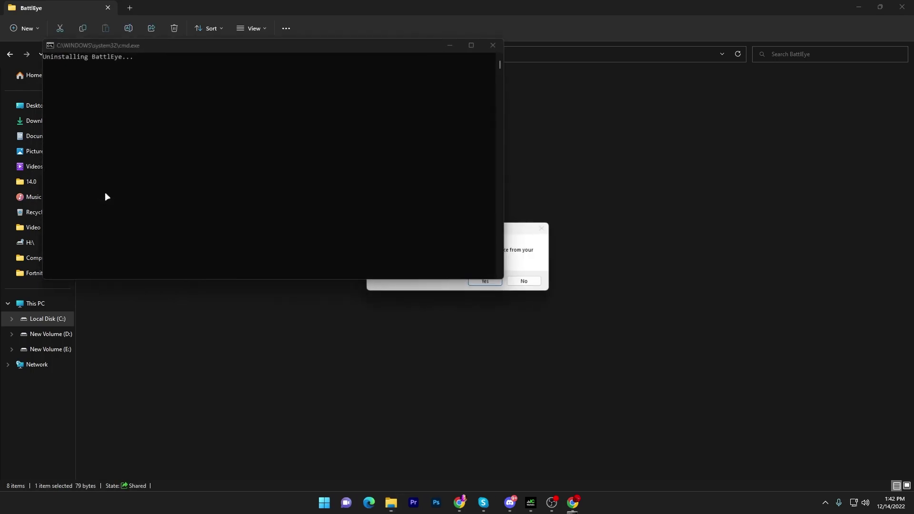
pyautogui.click(486, 282)
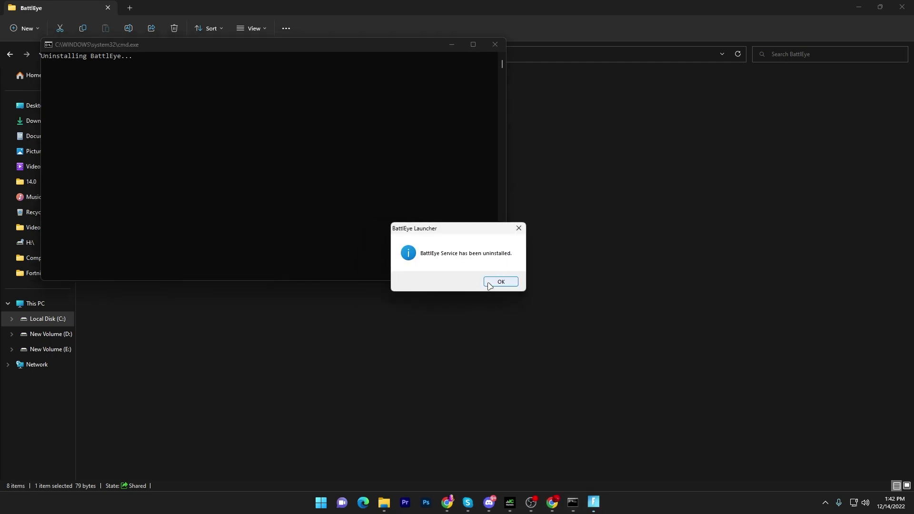
pyautogui.click(490, 282)
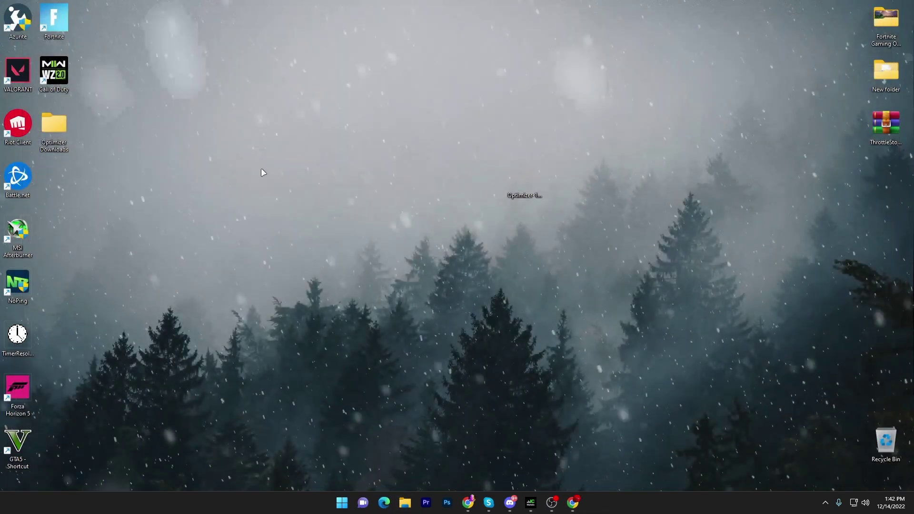